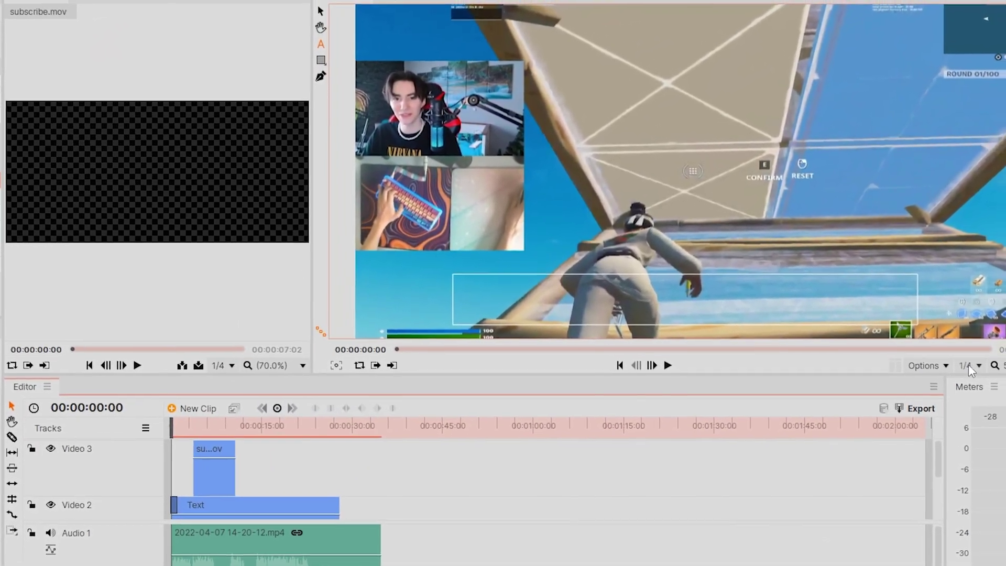
# Step: Play back the edit, then trim the blue overlay clip's start about 14 seconds later
pyautogui.press('space')
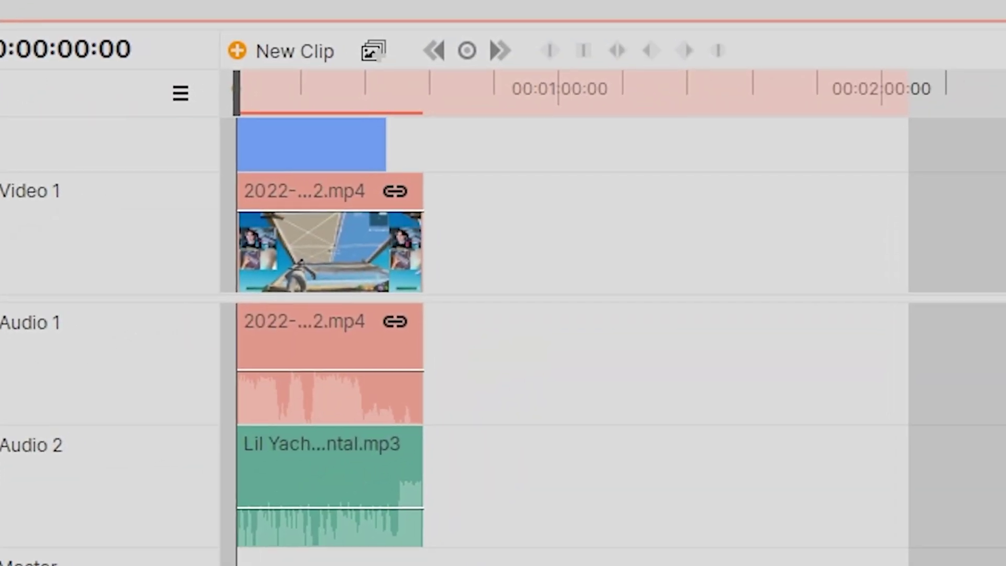
pyautogui.moveTo(265, 128); pyautogui.dragTo(250, 100)
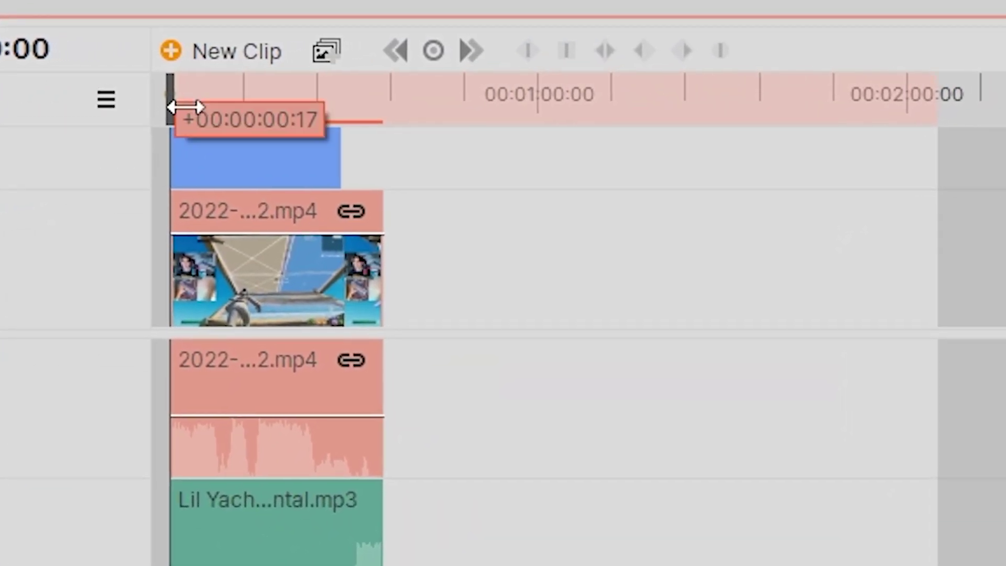
pyautogui.moveTo(186, 106); pyautogui.dragTo(263, 73)
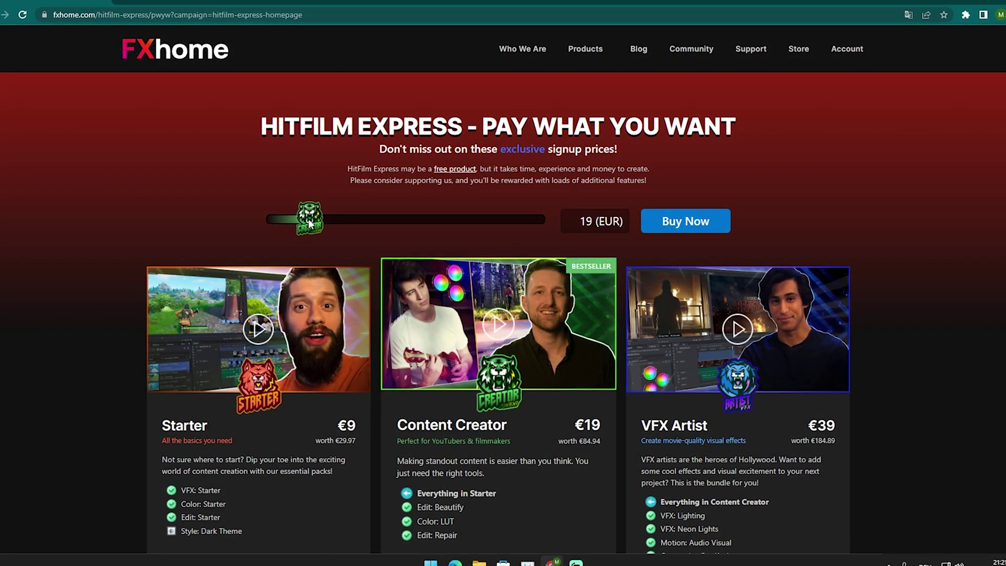
# Step: Drag the pay-what-you-want slider down to 0 EUR for HitFilm Express
pyautogui.moveTo(308, 225); pyautogui.dragTo(265, 220)
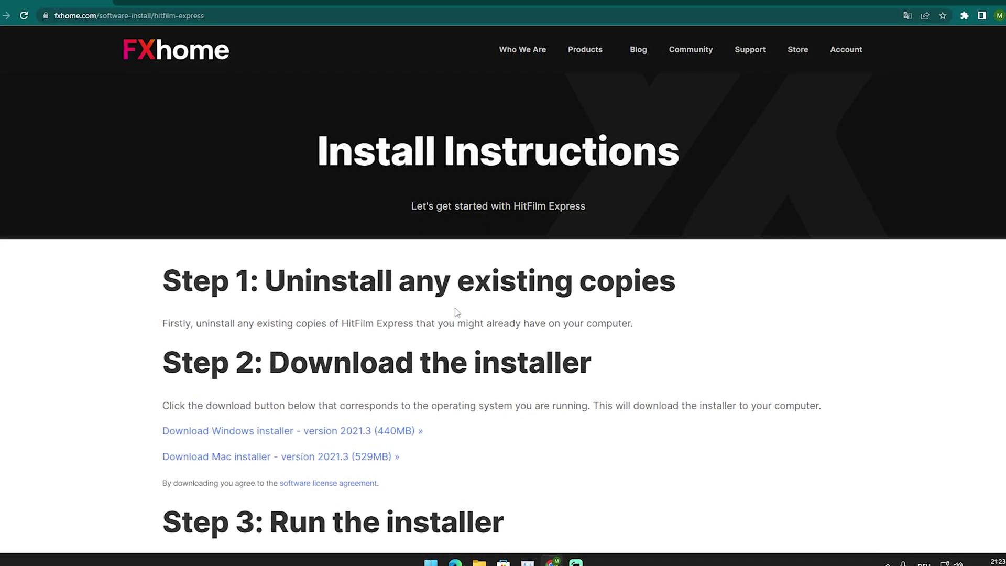
# Step: Download the Windows installer, version 2021.3 (440MB), from the Install Instructions page
pyautogui.scroll(-2, 455, 312)
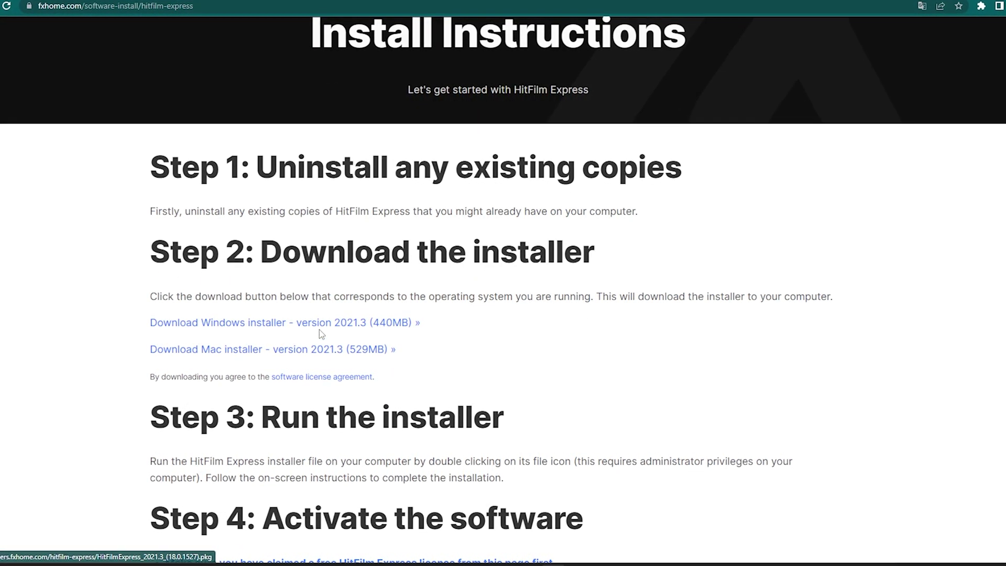
pyautogui.click(336, 329)
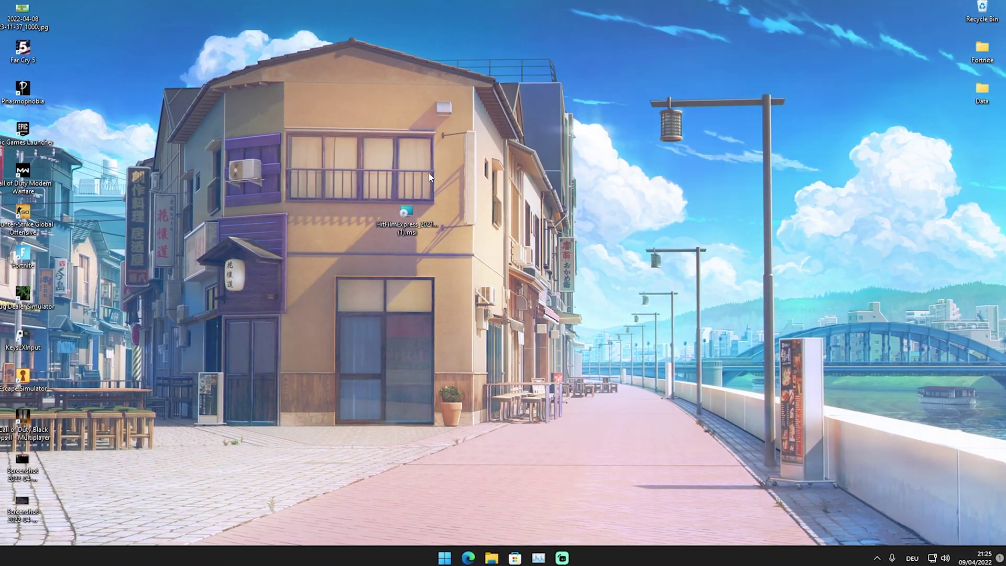
# Step: Run the .msi, accept the licence, choose Typical setup, install, and finish the wizard
pyautogui.doubleClick(418, 225)
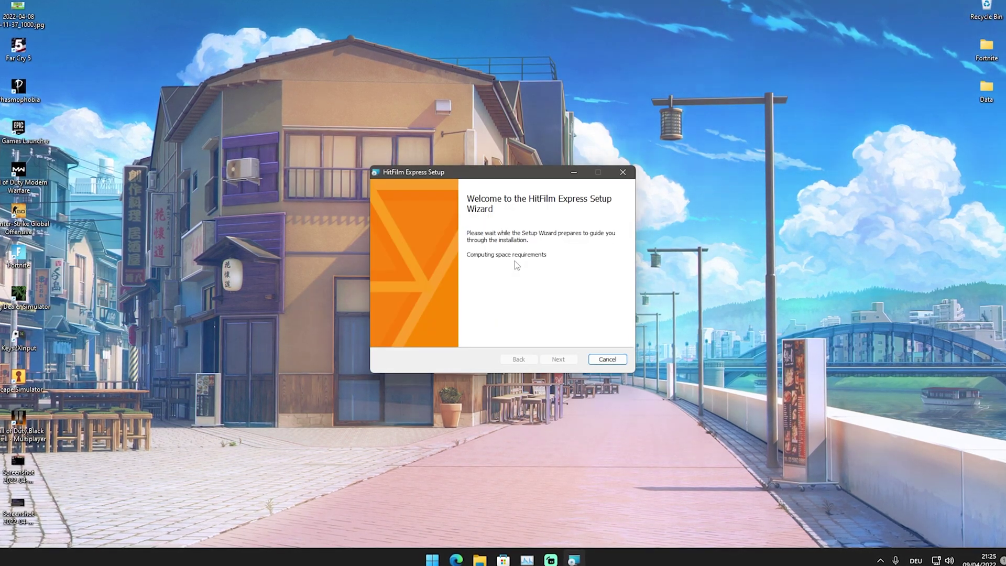
pyautogui.click(559, 360)
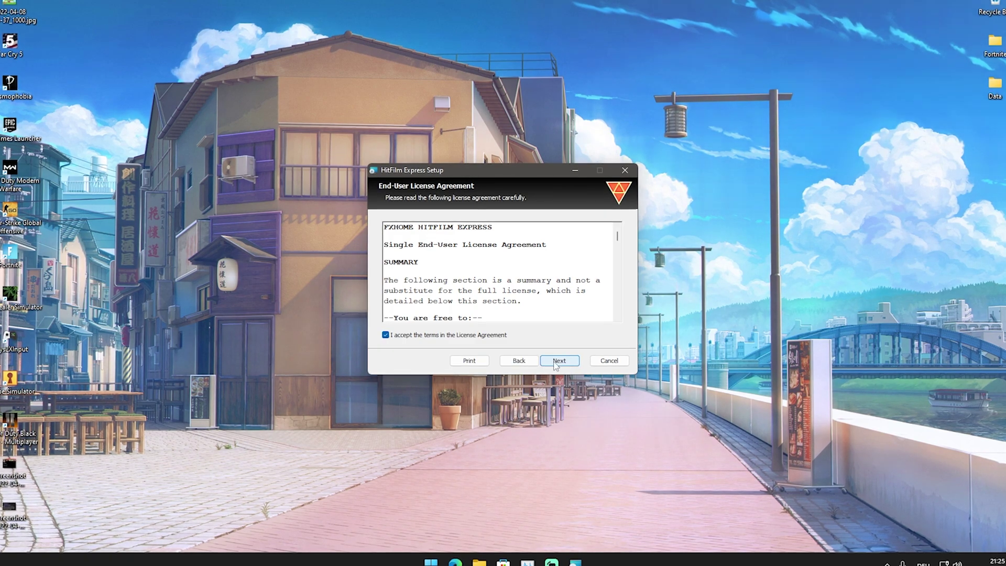
pyautogui.click(554, 362)
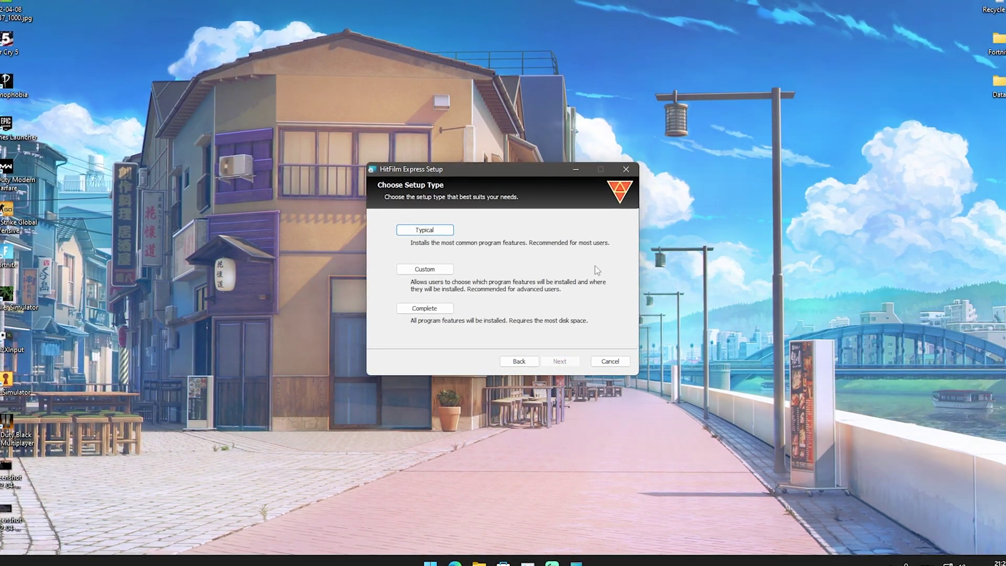
pyautogui.click(425, 230)
pyautogui.click(553, 363)
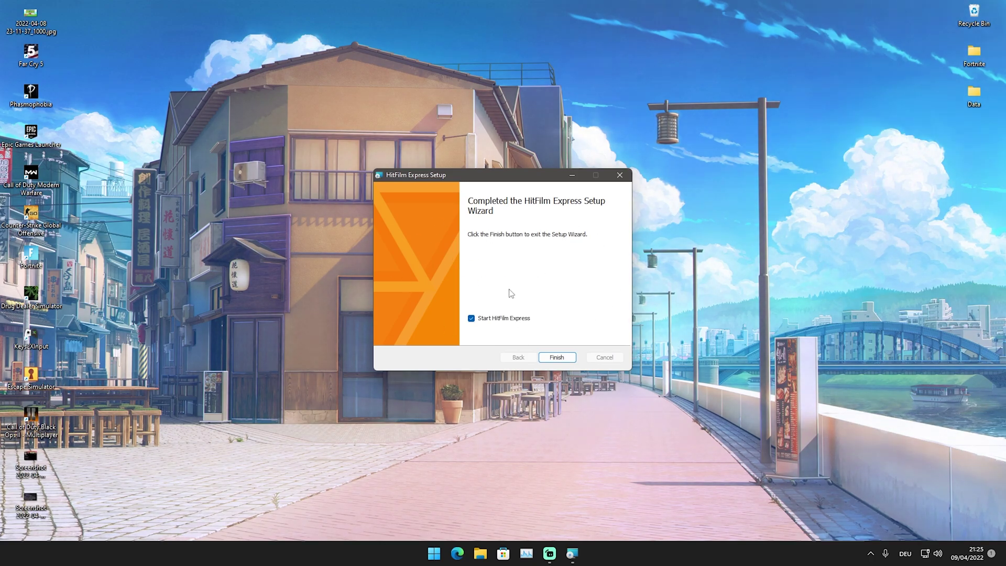
pyautogui.click(551, 356)
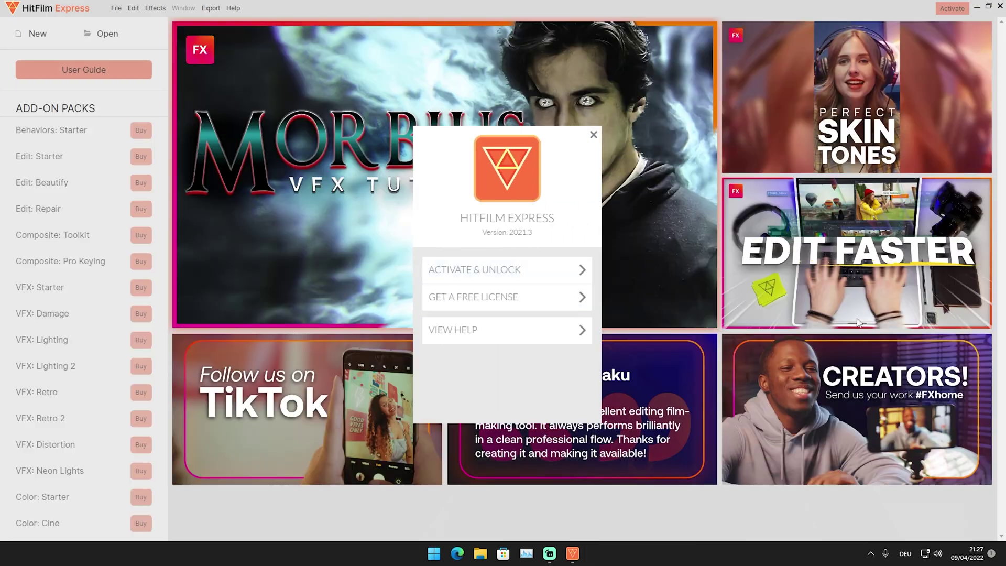
# Step: Dismiss the activation prompt and create a new project from the 1080p Full HD @ 60 fps template
pyautogui.click(593, 140)
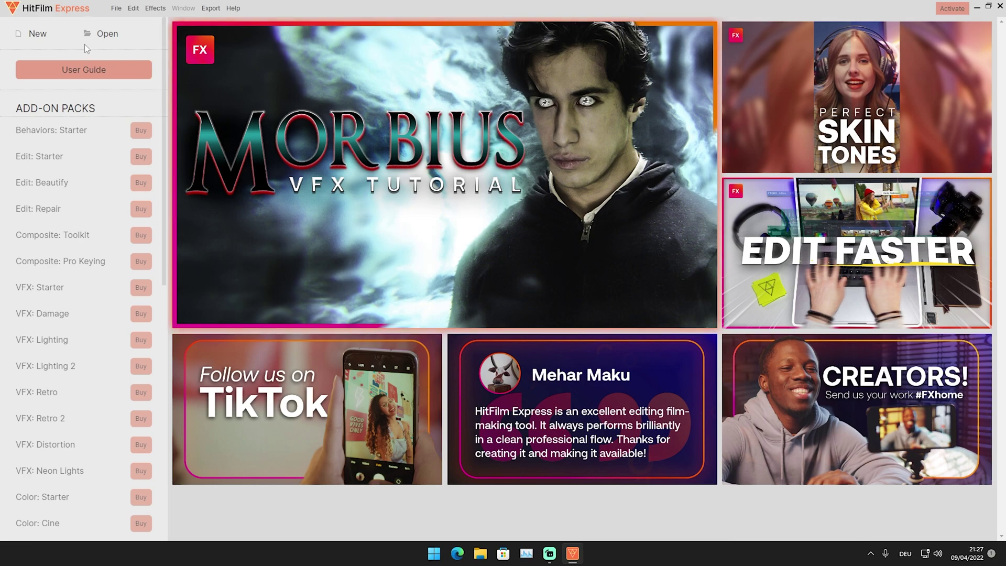
pyautogui.click(37, 37)
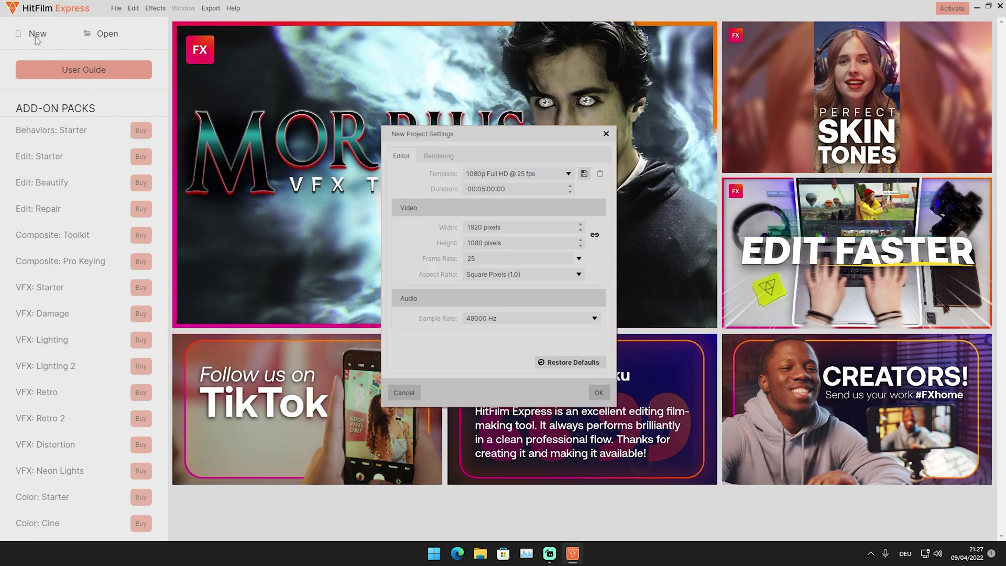
pyautogui.click(519, 177)
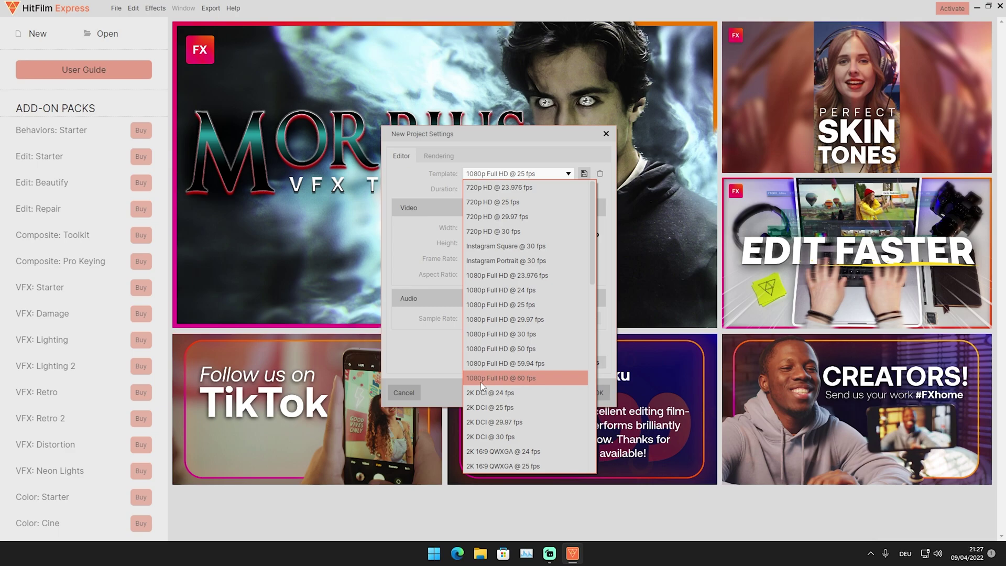
pyautogui.click(494, 380)
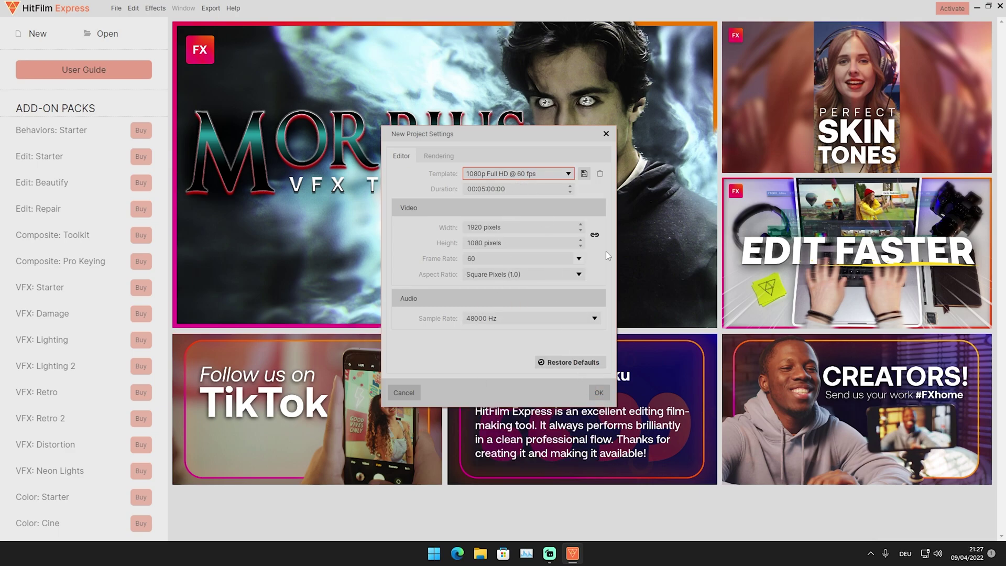
pyautogui.click(588, 389)
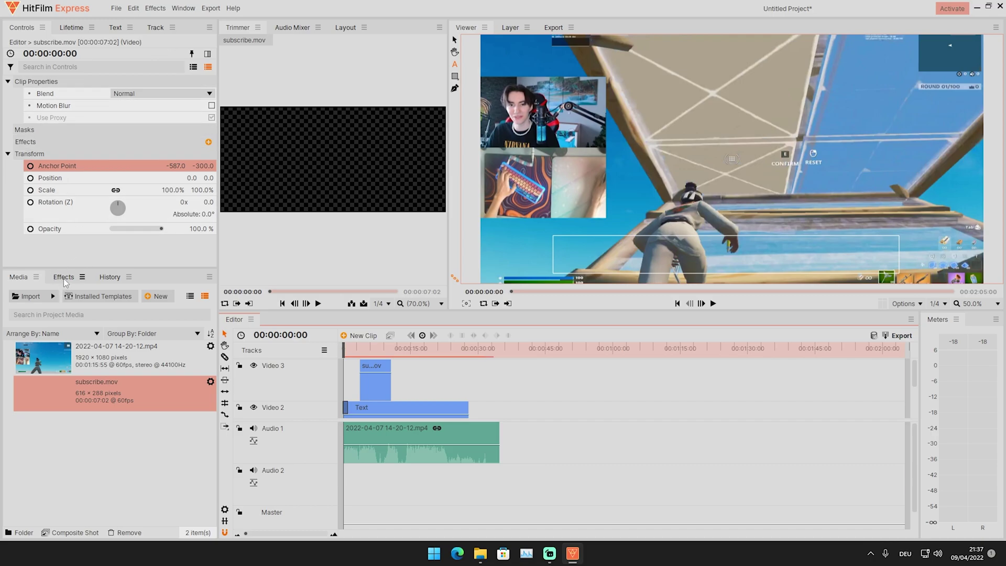
# Step: Show the Effects list, scrub the timeline, check the 1/4 preview quality, and play the edit
pyautogui.click(64, 278)
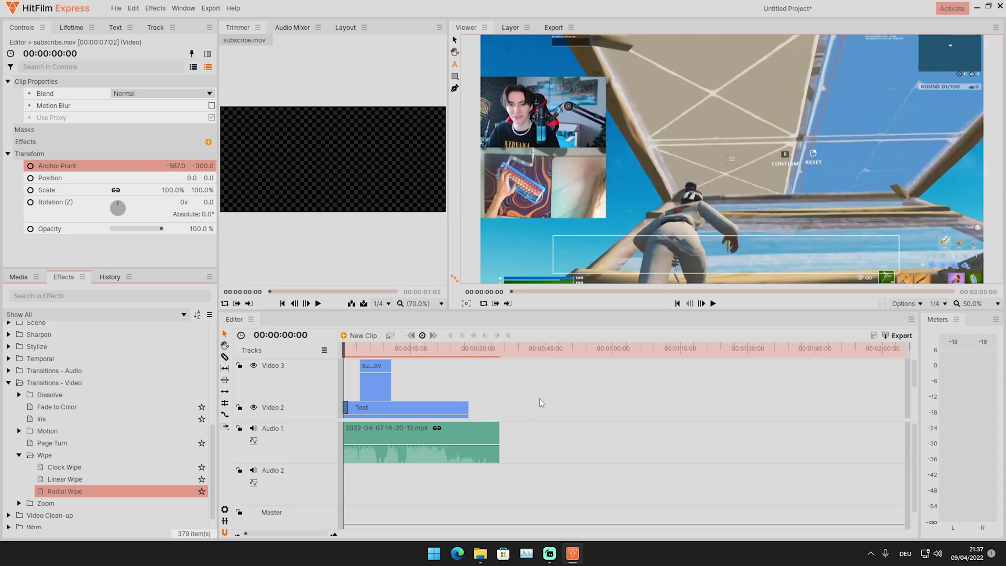
pyautogui.moveTo(358, 348)
pyautogui.mouseDown()
pyautogui.moveTo(346, 349)
pyautogui.moveTo(377, 347)
pyautogui.moveTo(343, 348)
pyautogui.mouseUp()
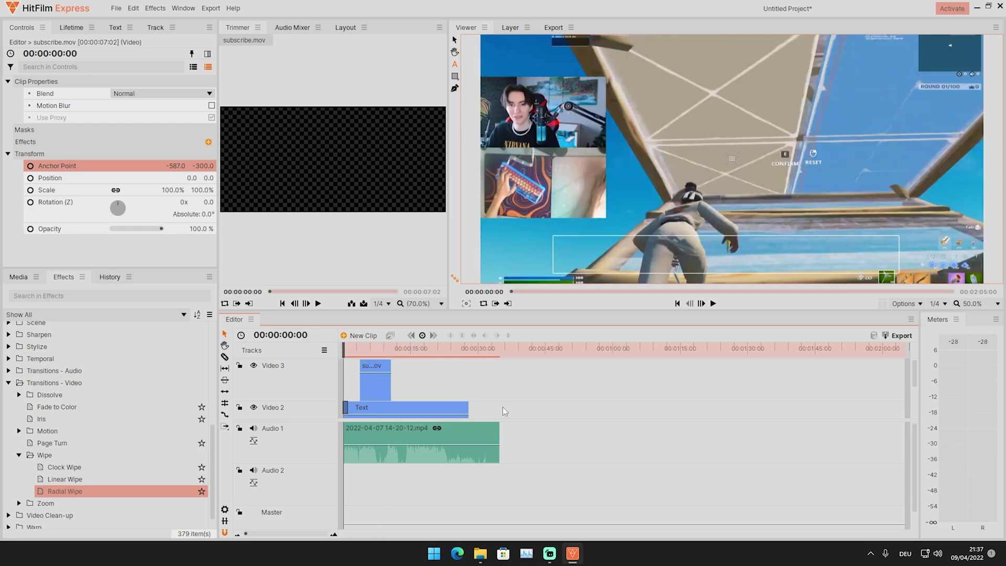
pyautogui.click(943, 304)
pyautogui.click(592, 401)
pyautogui.press('space')
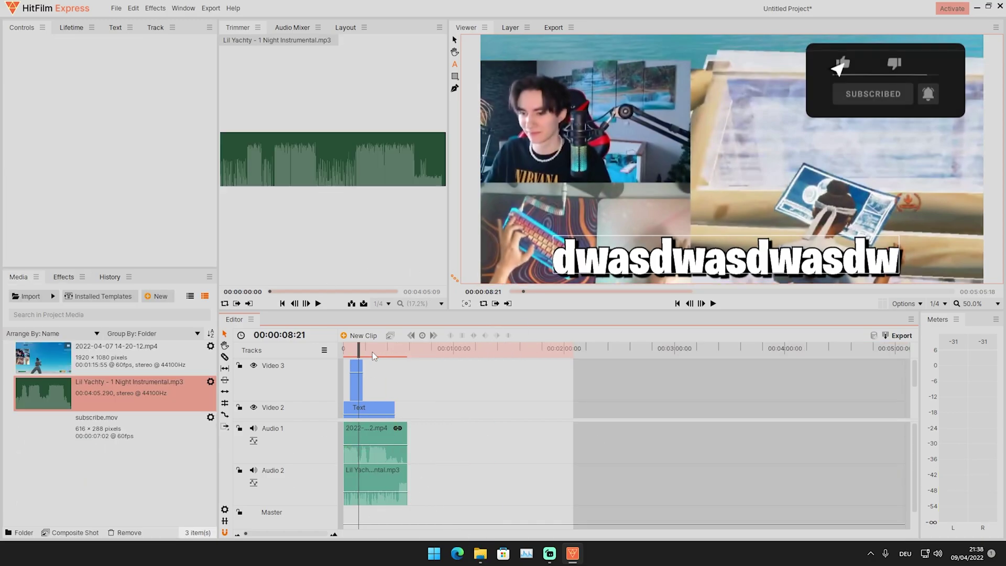
# Step: Return to the timeline start and play the edit with the Lil Yachty instrumental music
pyautogui.moveTo(374, 356); pyautogui.dragTo(274, 349)
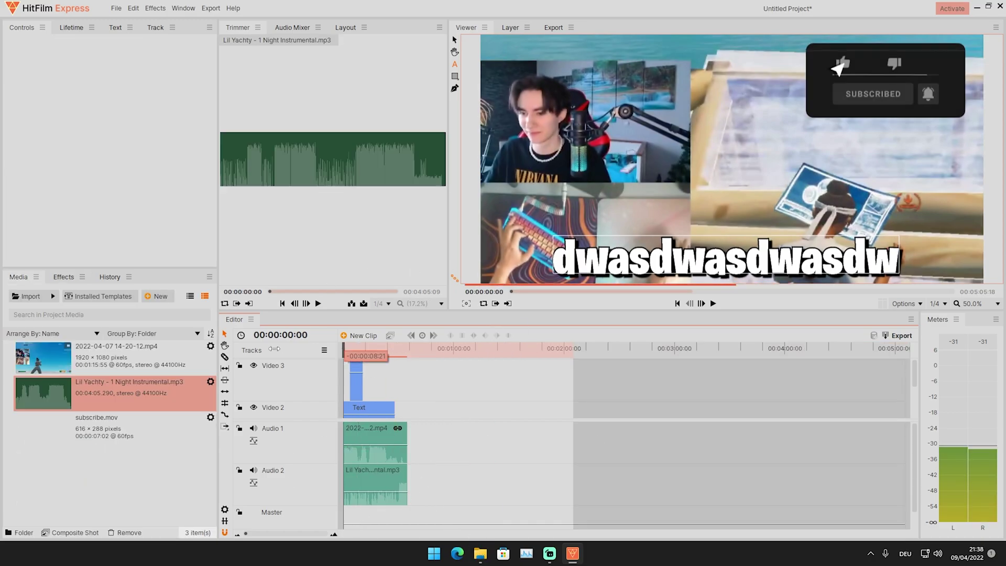
pyautogui.press('space')
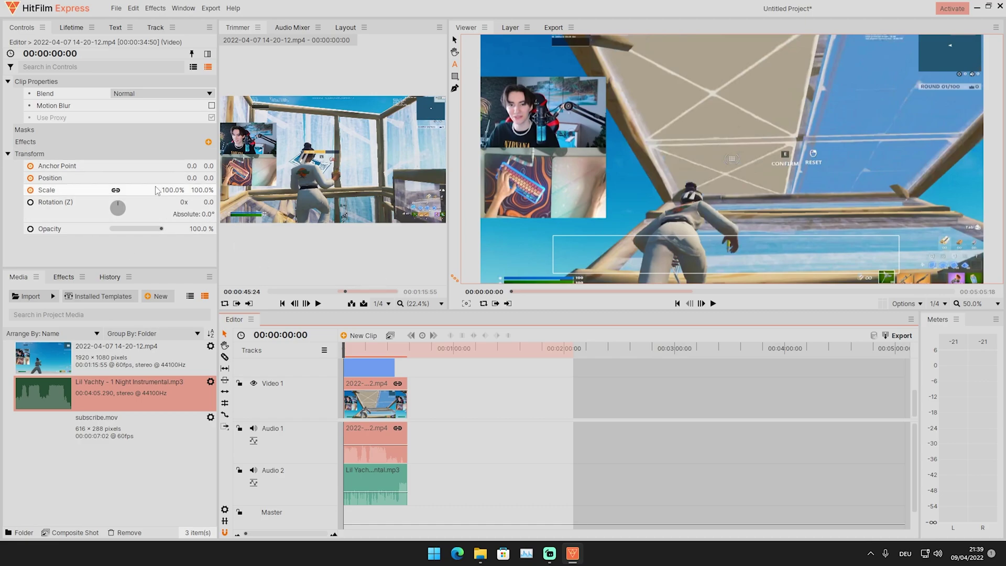
pyautogui.moveTo(347, 353); pyautogui.dragTo(353, 327)
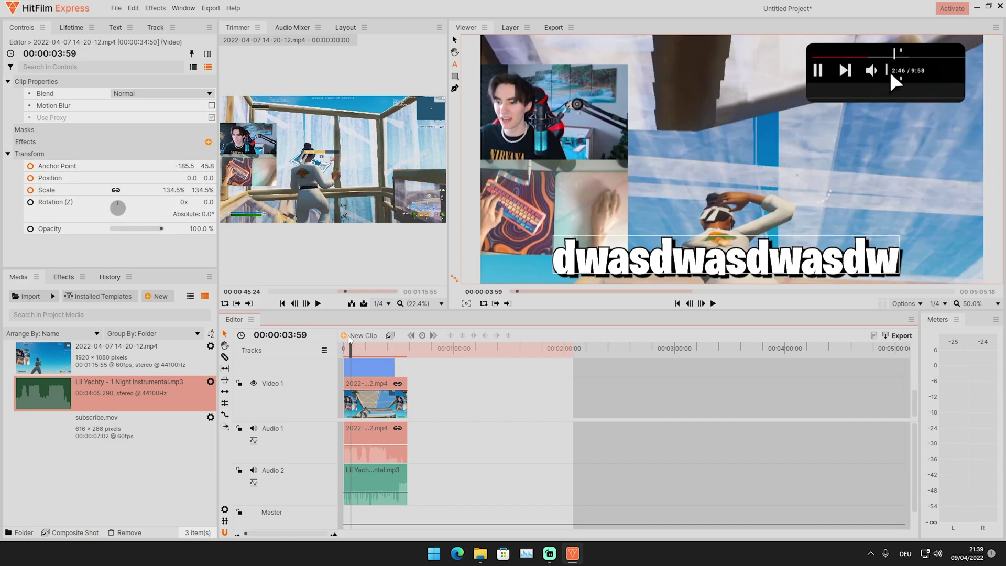
# Step: At 00:00:13:06, raise the gameplay clip's Scale to about 193% and preview the zoom
pyautogui.press('Home')
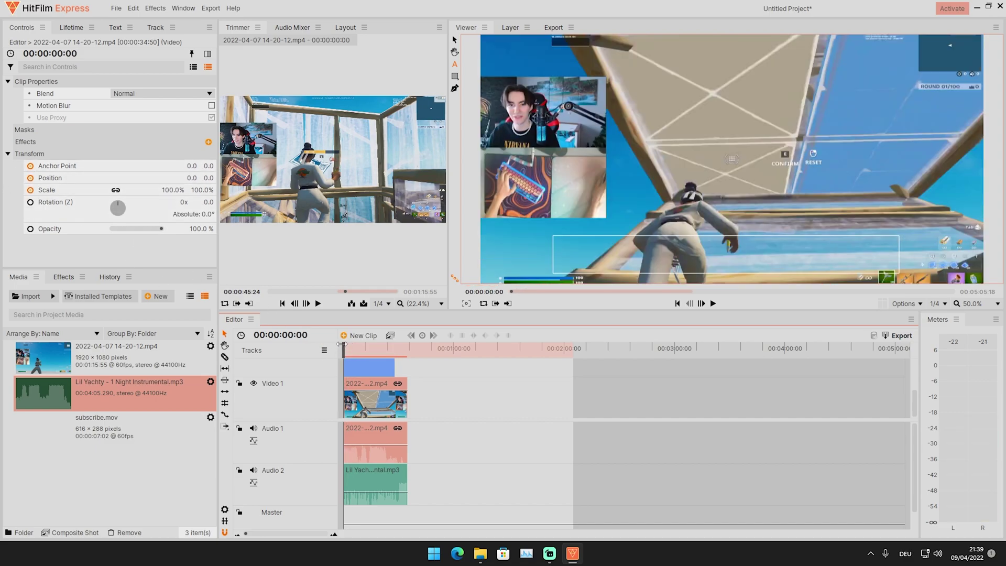
pyautogui.moveTo(351, 346); pyautogui.dragTo(362, 337)
pyautogui.moveTo(179, 191); pyautogui.dragTo(188, 191)
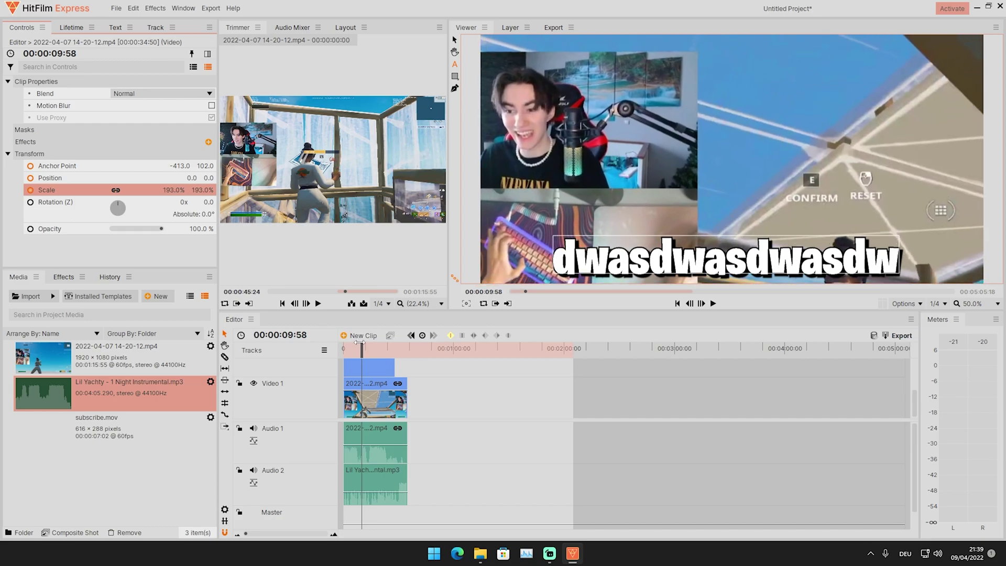
pyautogui.moveTo(359, 342); pyautogui.dragTo(367, 342)
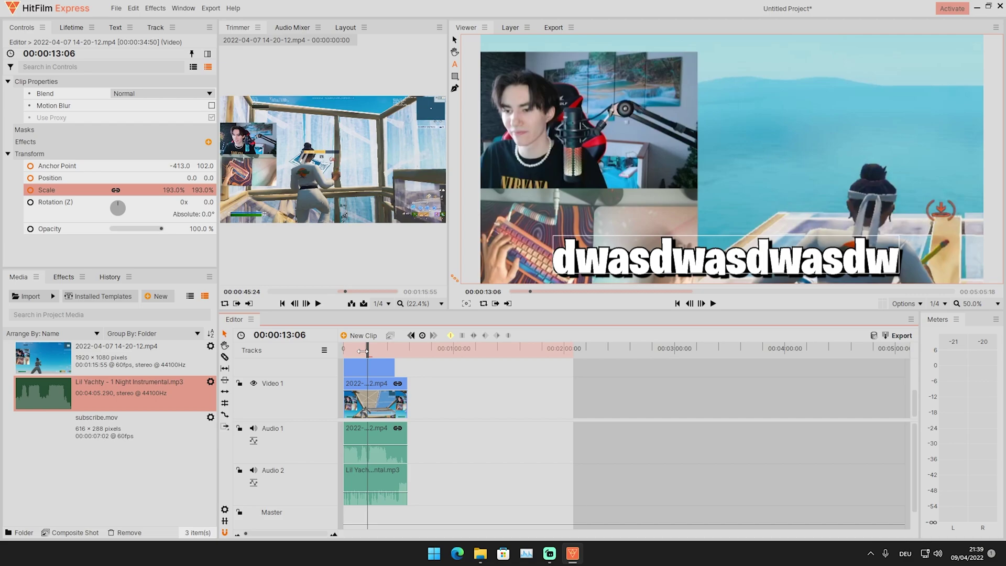
pyautogui.press('Home')
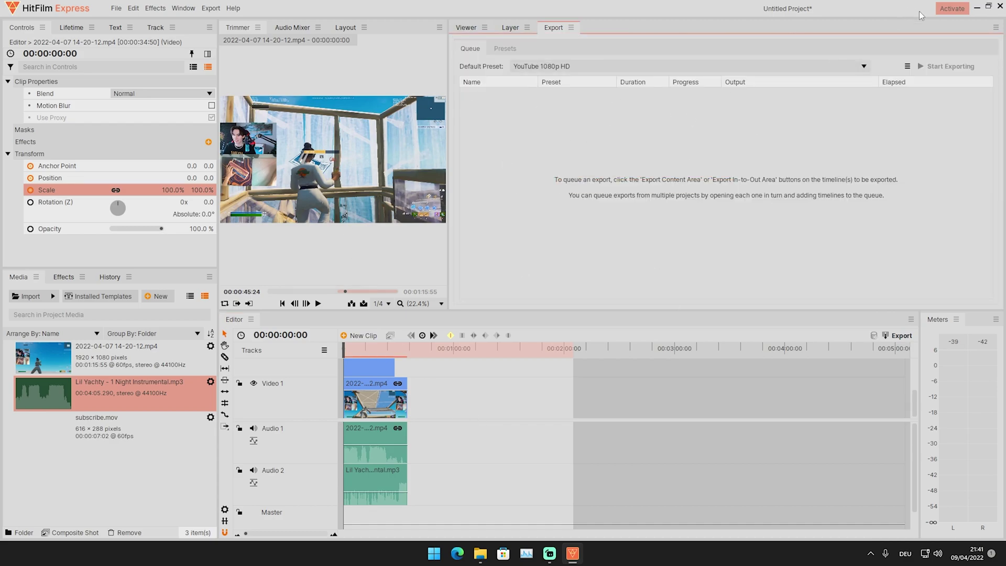
# Step: Activate HitFilm Express through Activate & Unlock with an account, then close the program
pyautogui.click(946, 9)
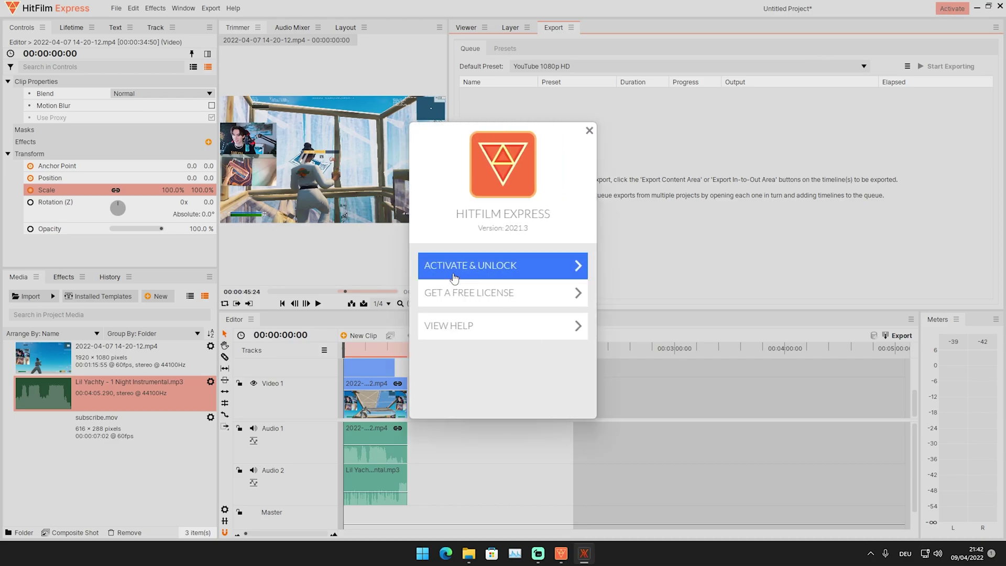
pyautogui.click(453, 266)
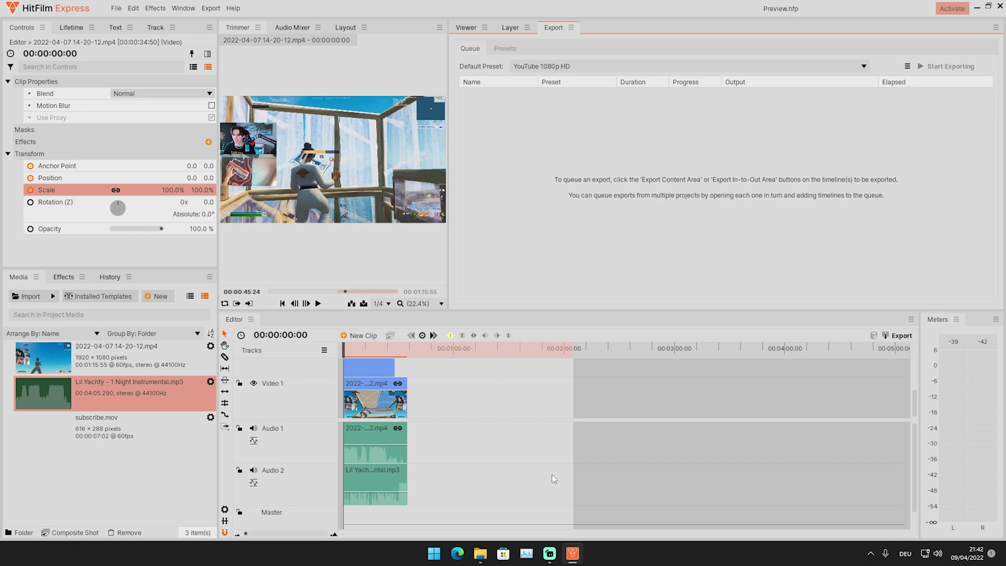
pyautogui.click(997, 7)
pyautogui.click(743, 46)
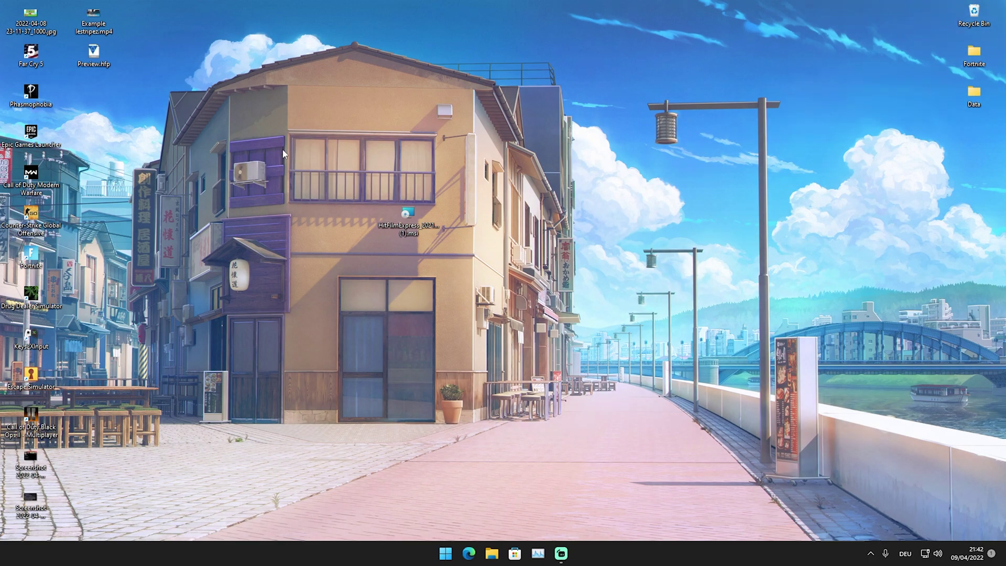
# Step: Open Preview.hfp from the desktop in HitFilm Express
pyautogui.click(96, 58)
pyautogui.doubleClick(95, 57)
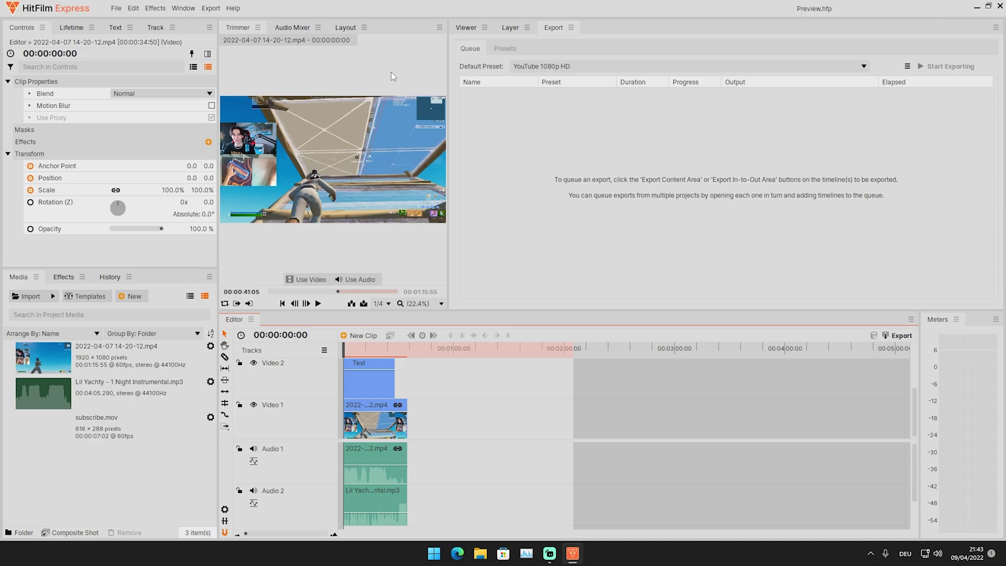
# Step: Export the timeline contents with the YouTube 1080p HD preset to 'lestripez intro.mp4' on the Desktop
pyautogui.click(219, 22)
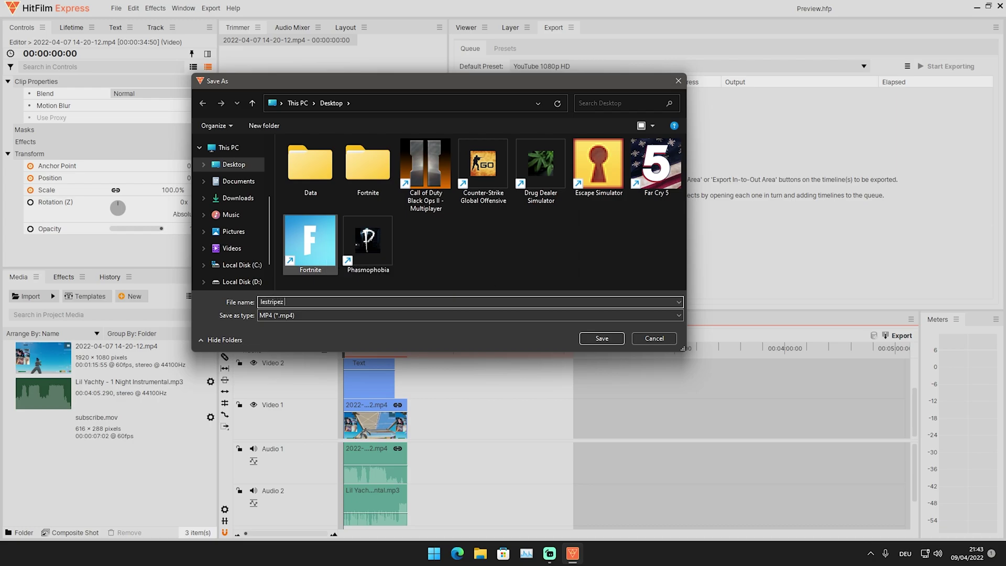
pyautogui.click(601, 340)
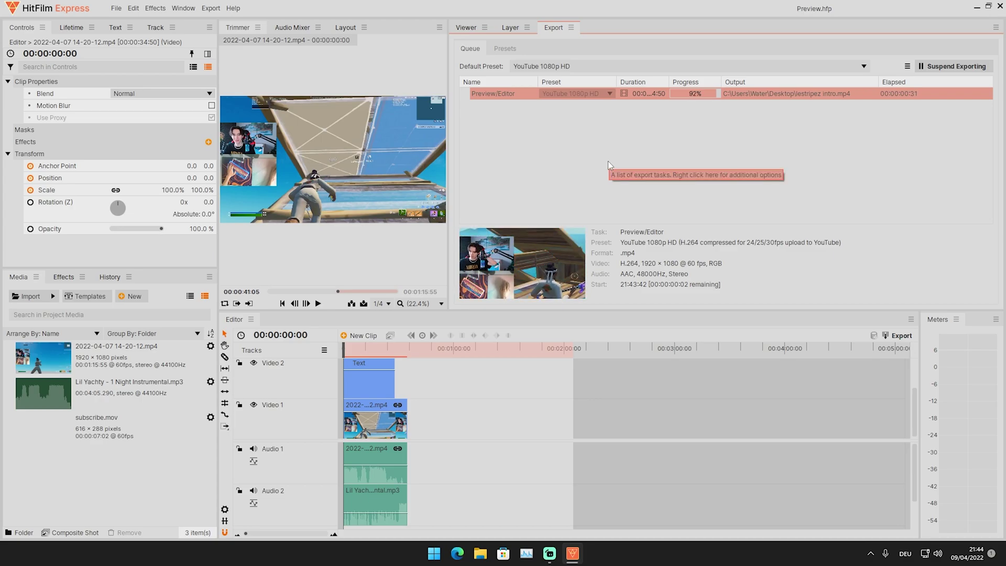
# Step: Open the Desktop output folder and play 'lestripez intro.mp4' in the media player
pyautogui.click(797, 95)
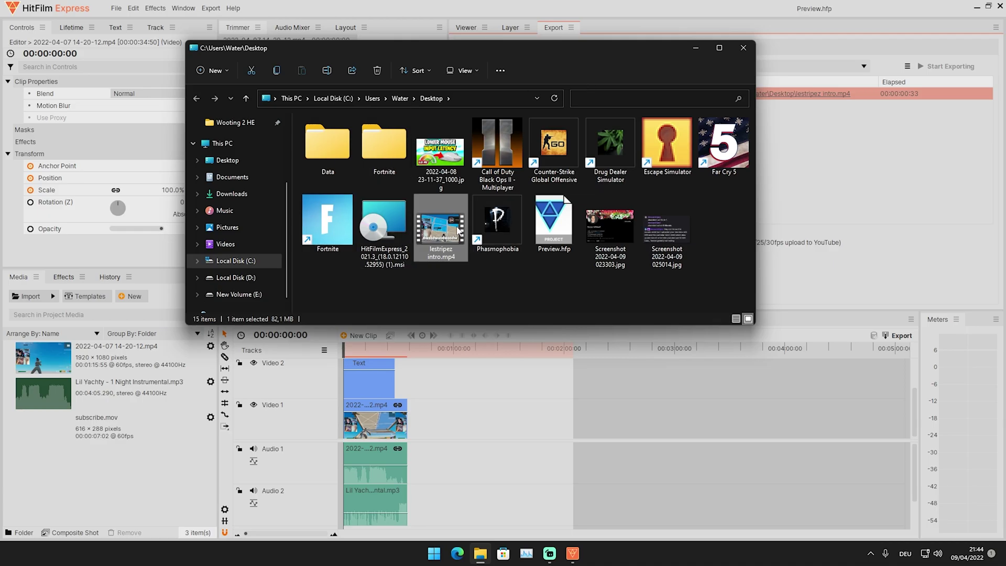
pyautogui.doubleClick(453, 233)
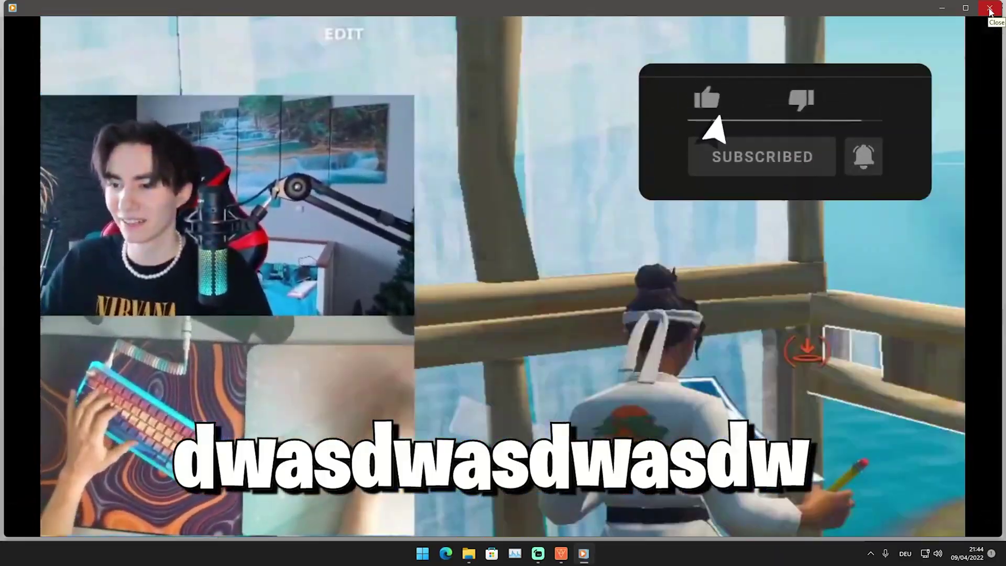
# Step: Close the media player after watching the exported intro video
pyautogui.click(989, 8)
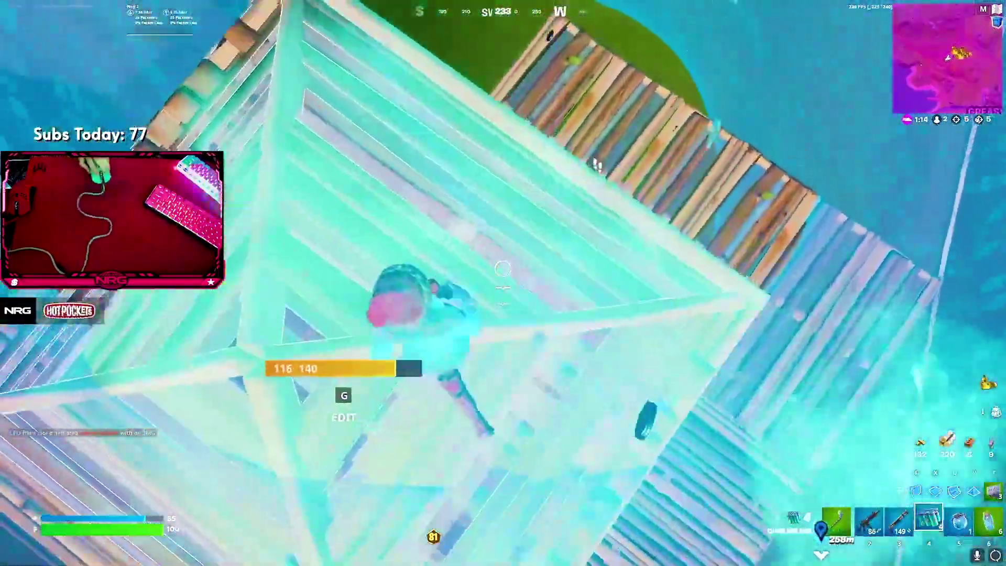
# Step: Cycle between the Striker Pump Shotgun and Combat SMG and shoot the brick wall
pyautogui.press('3')
pyautogui.press('2')
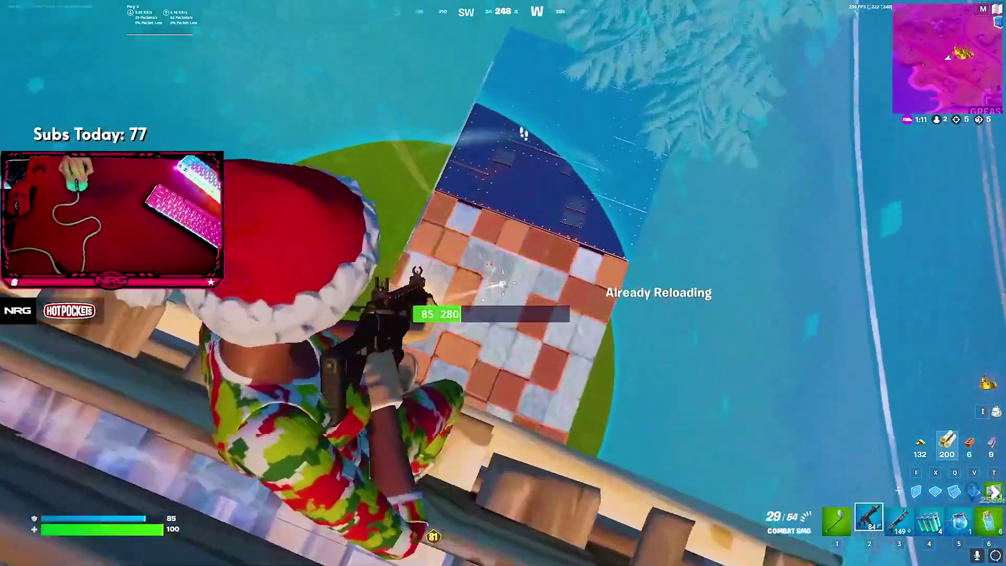
pyautogui.click(503, 283)
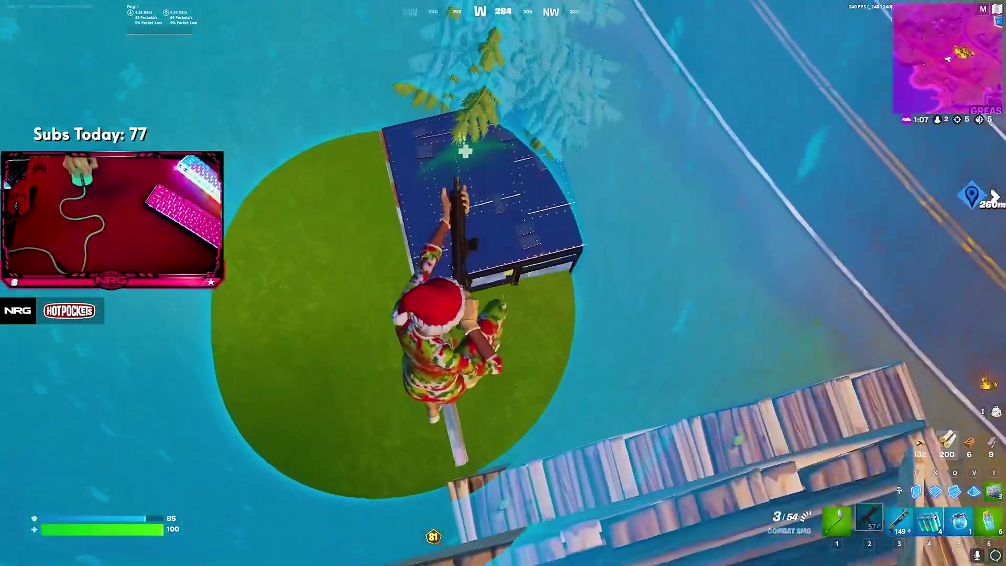
pyautogui.press('x')
# Step: Build wooden walls, ramps and a roof for cover, then switch back to the rifle
pyautogui.click(503, 283)
pyautogui.press('3')
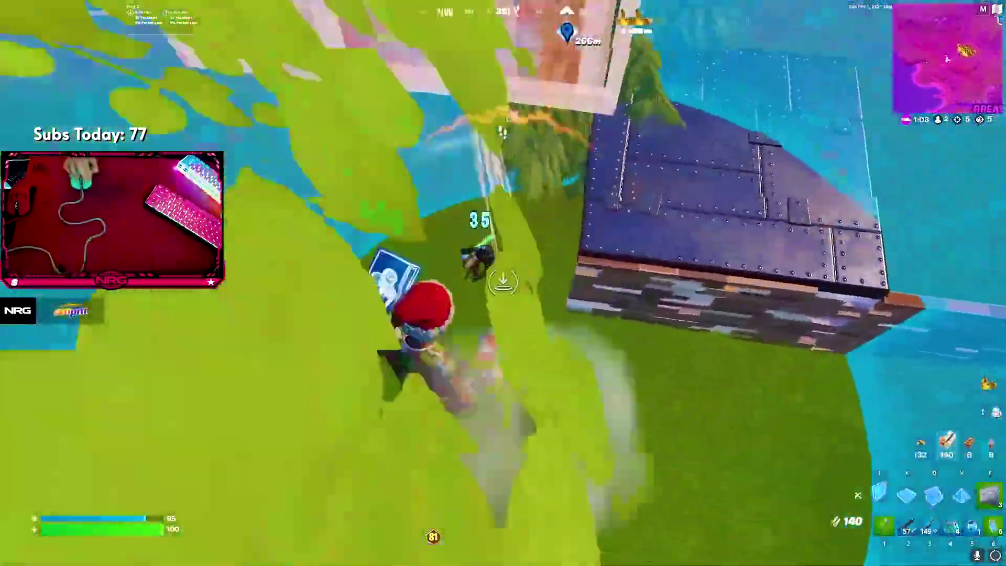
pyautogui.click(503, 283)
pyautogui.click(502, 283)
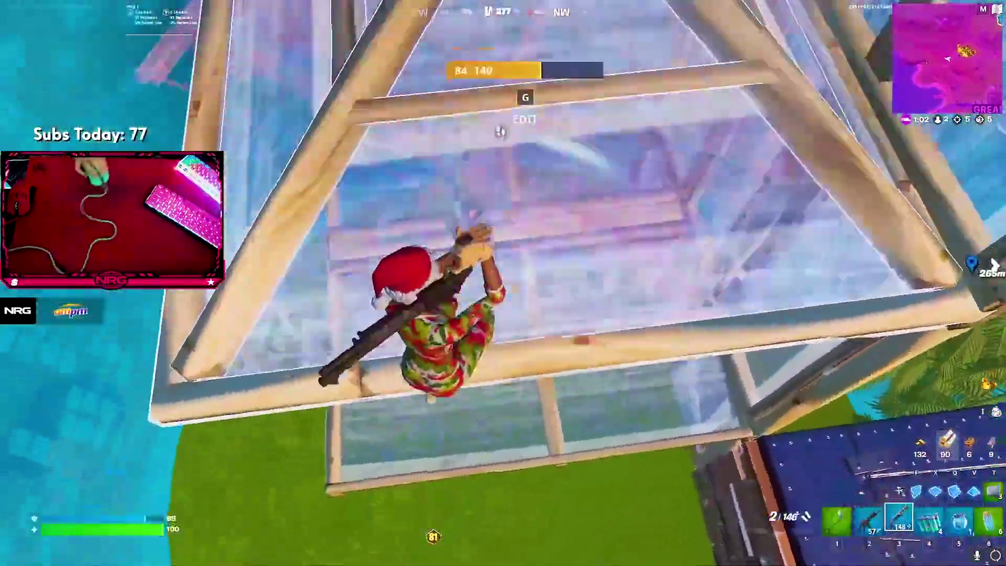
pyautogui.click(503, 283)
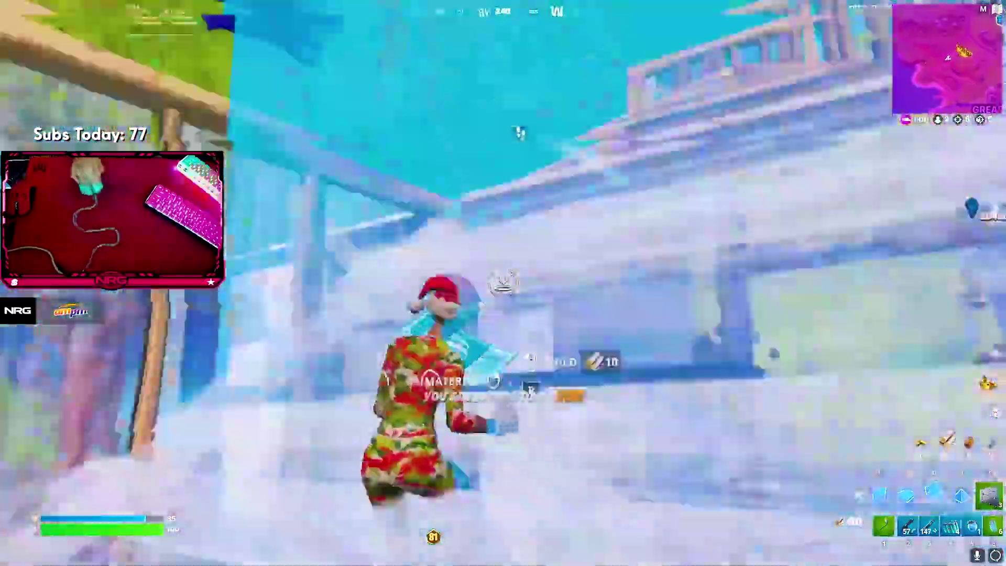
pyautogui.click(503, 283)
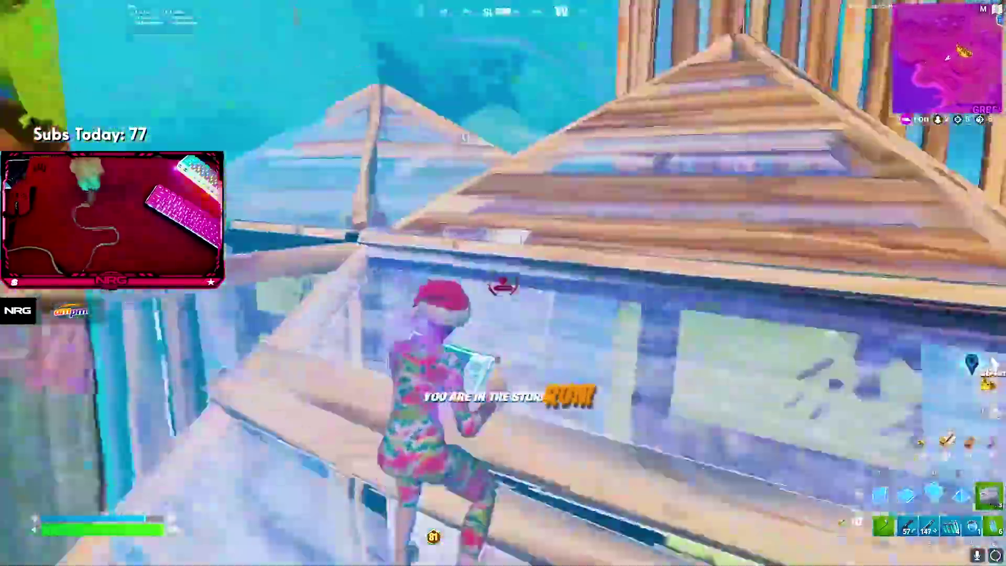
pyautogui.click(502, 283)
pyautogui.press('3')
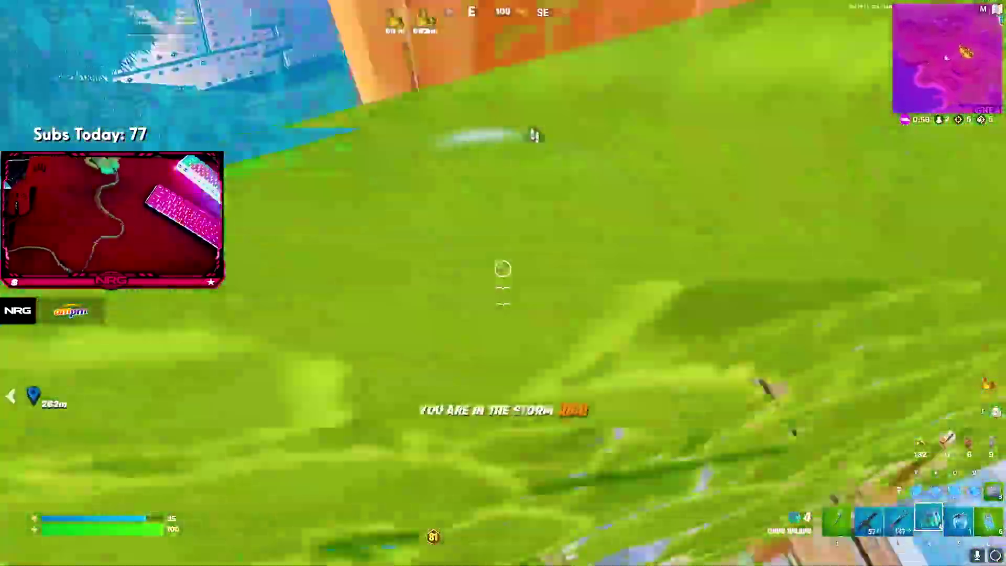
pyautogui.press('2')
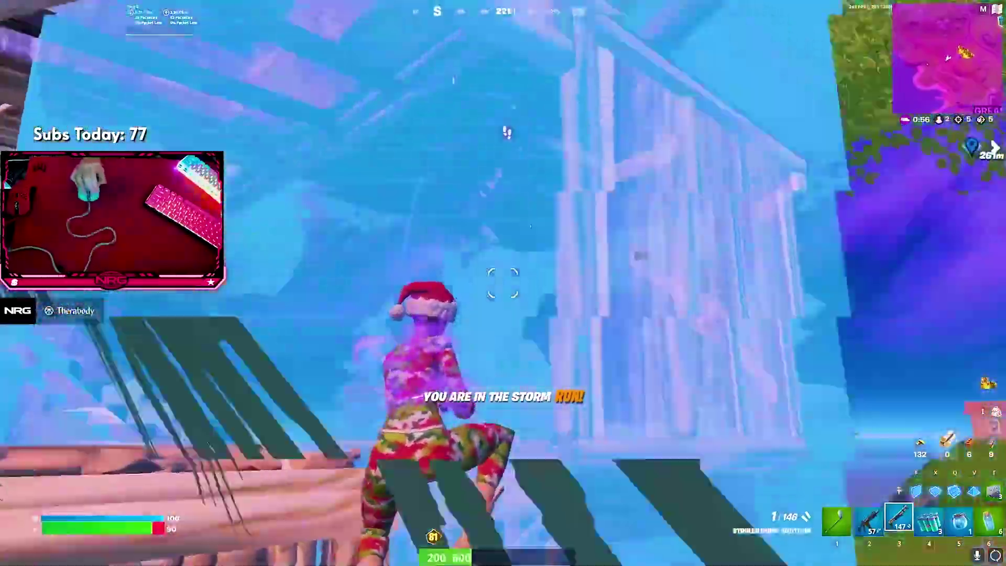